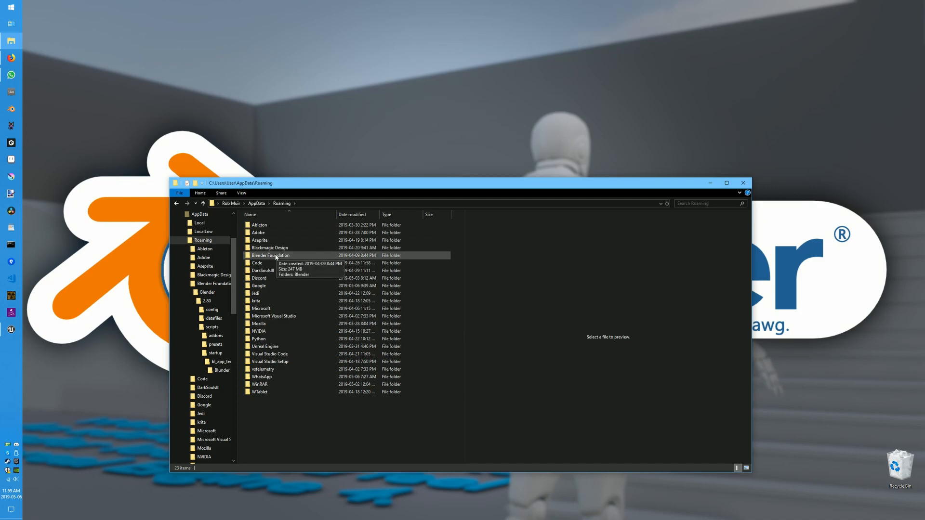
# Delete the Blunder folder from Blender Foundation\Blender\2.80\config in the Roaming application data
pyautogui.doubleClick(260, 226)
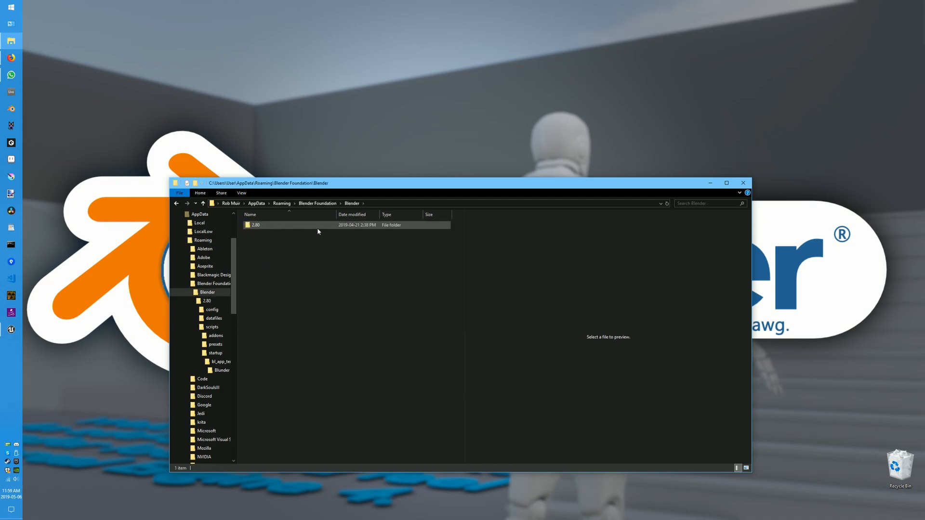
pyautogui.doubleClick(267, 225)
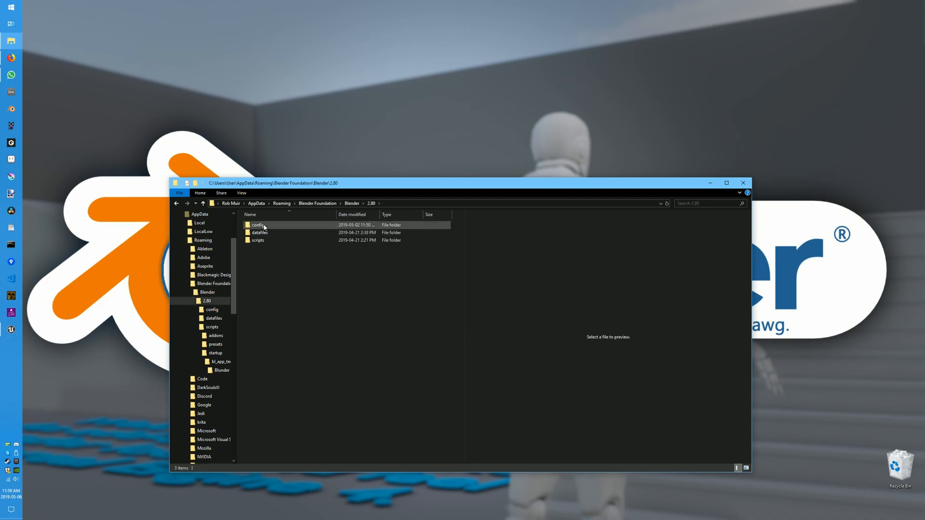
pyautogui.doubleClick(264, 225)
pyautogui.click(269, 225)
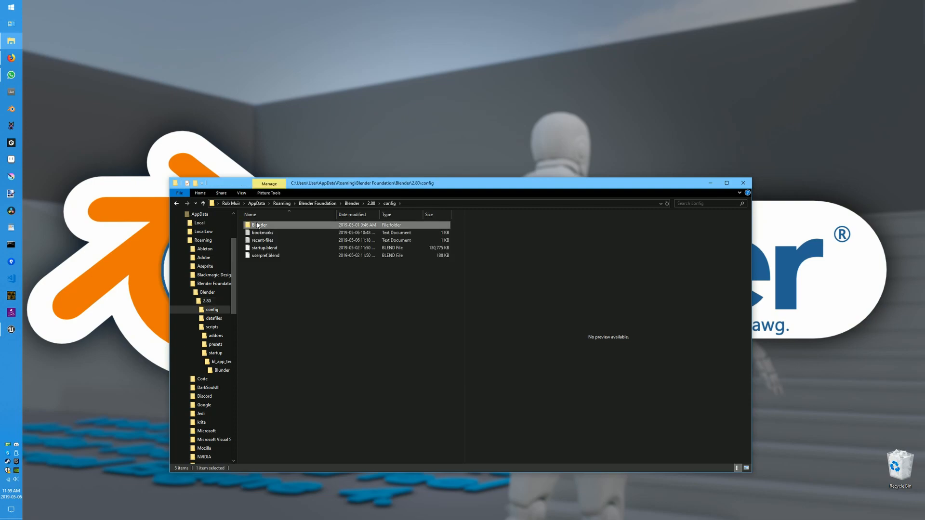
pyautogui.press('Delete')
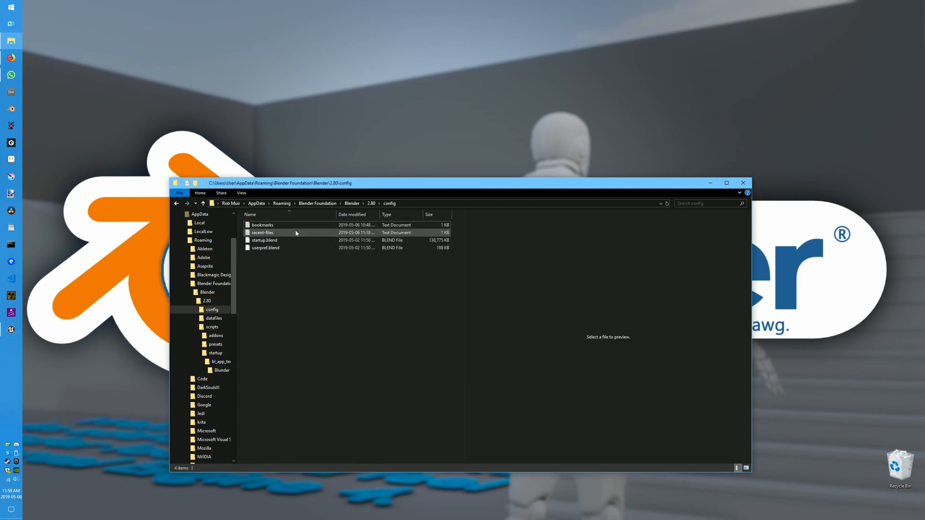
# Delete the Blunder folder from scripts\startup\bl_app_templates_user under the Blender 2.80 folder
pyautogui.click(212, 328)
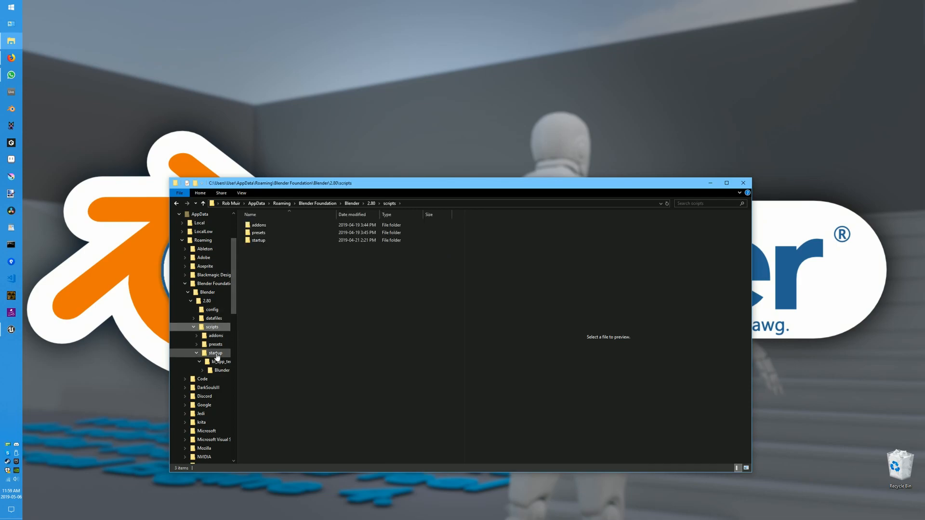
pyautogui.click(214, 353)
pyautogui.click(222, 362)
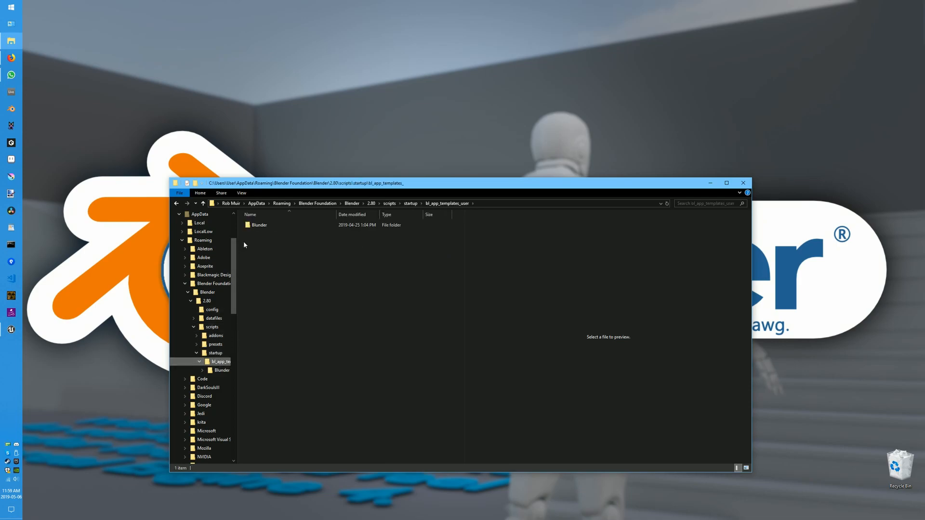
pyautogui.click(258, 225)
pyautogui.doubleClick(258, 225)
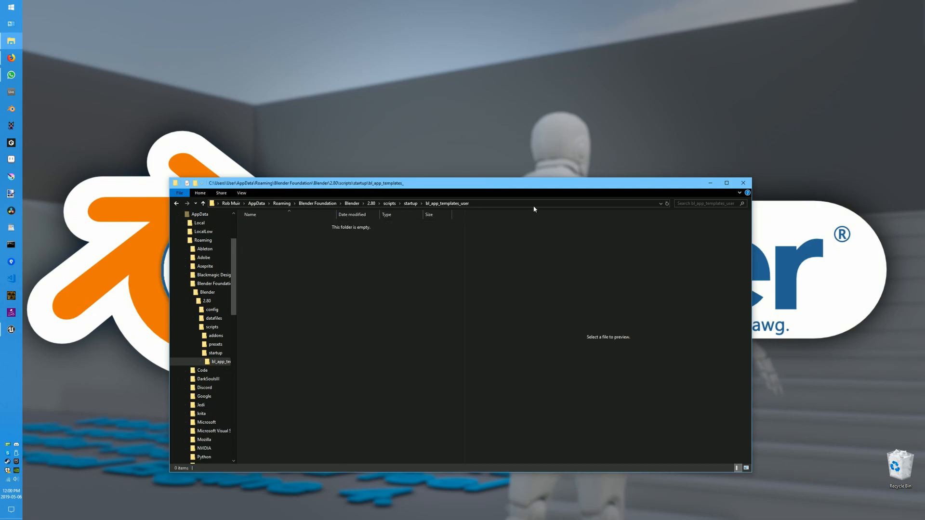
# Leave the file manager for Blender and dismiss its splash screen
pyautogui.click(744, 183)
pyautogui.click(11, 108)
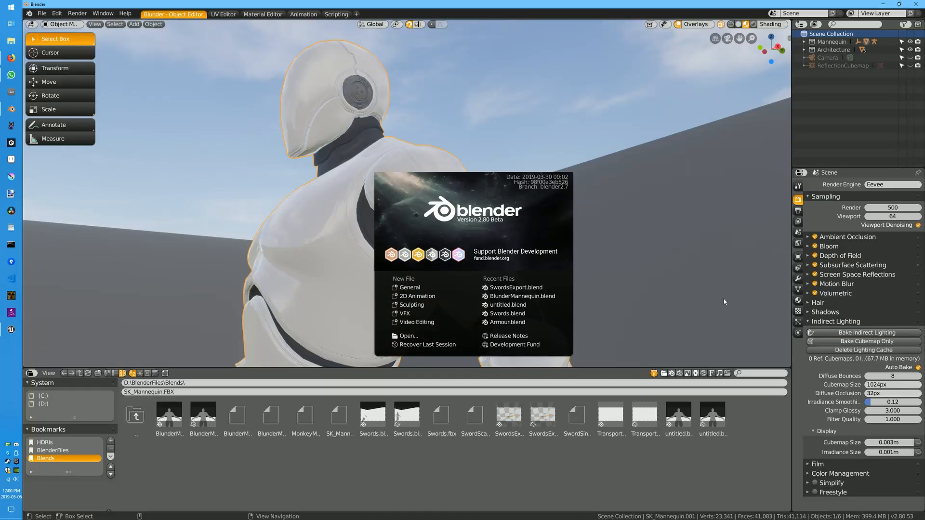
pyautogui.click(684, 299)
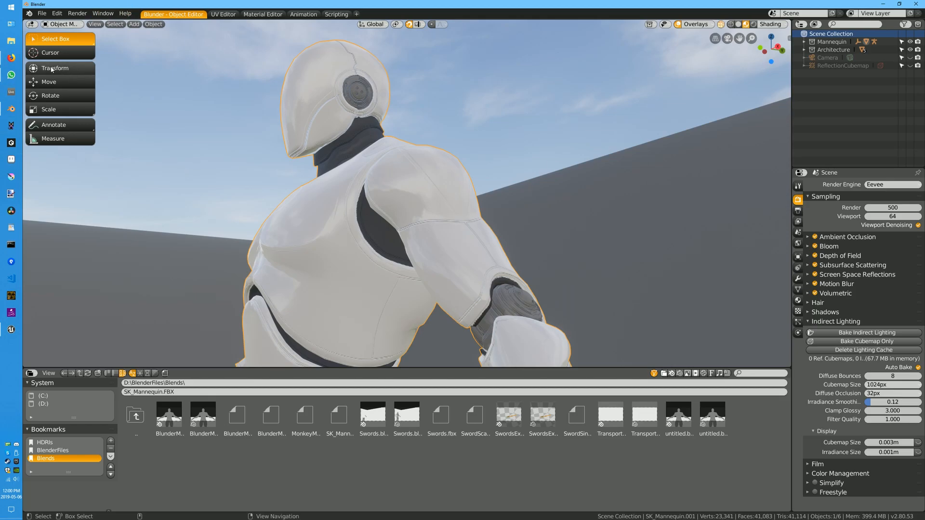
# Switch to the Blunder itch.io page in Firefox and review its 0.2 update notes, install instructions and Blunder_0_2.zip download entry
pyautogui.click(11, 58)
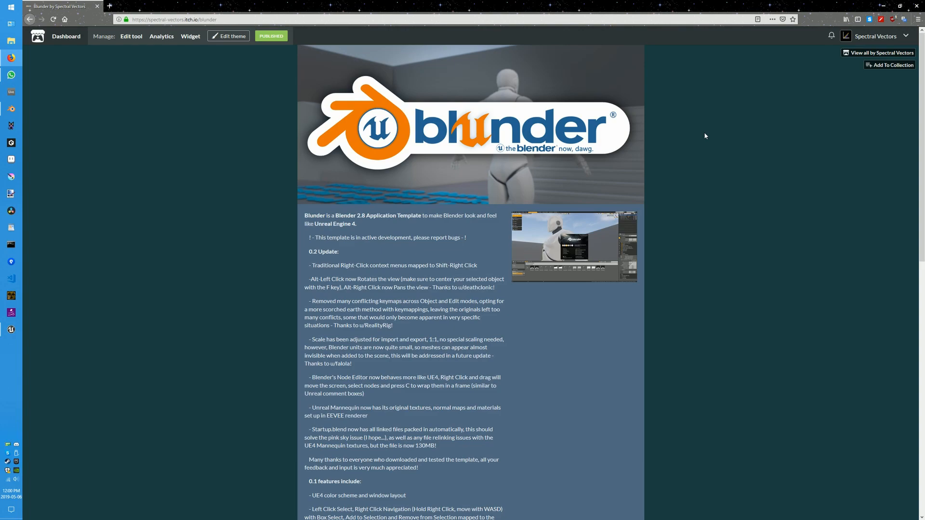
pyautogui.scroll(-20, 776, 185)
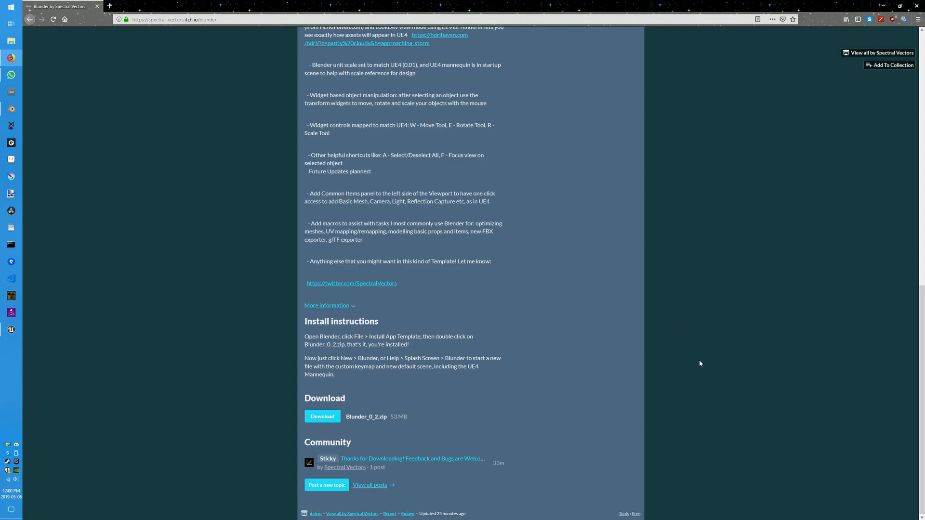
pyautogui.scroll(20, 720, 353)
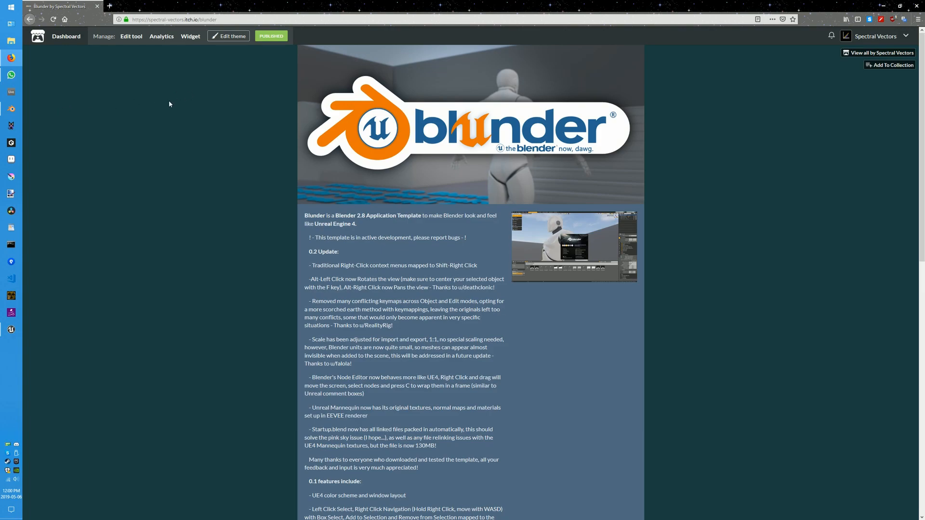
pyautogui.scroll(-15, 821, 254)
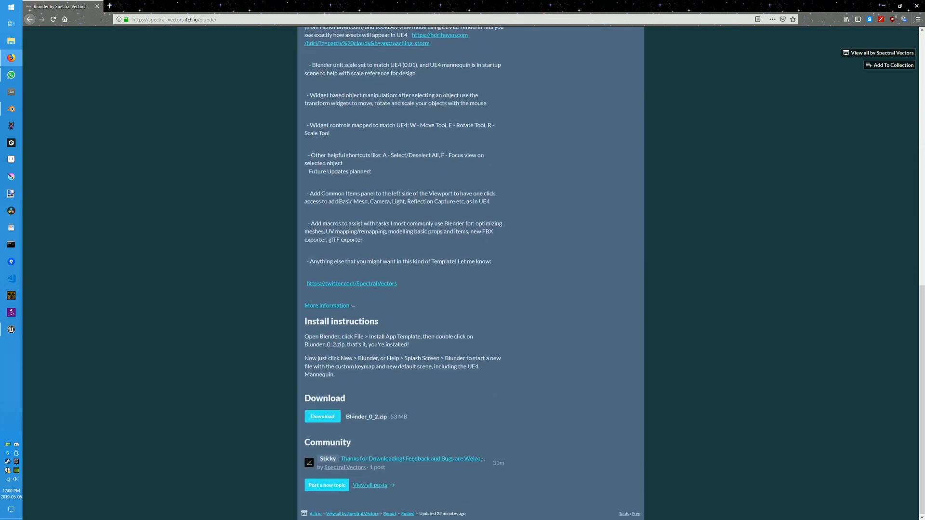
pyautogui.click(884, 8)
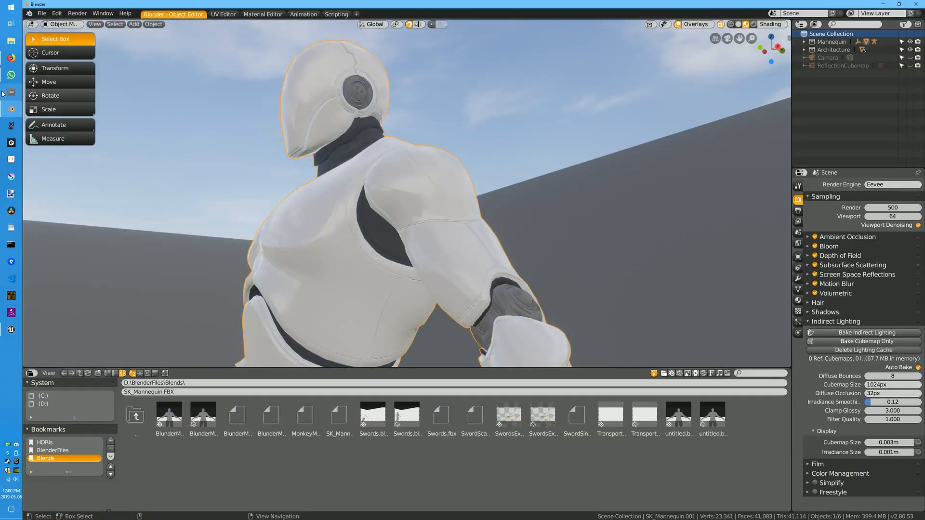
# Install the application template Blunder_0_2.zip from C:\Users\User\Downloads in Blender
pyautogui.click(42, 15)
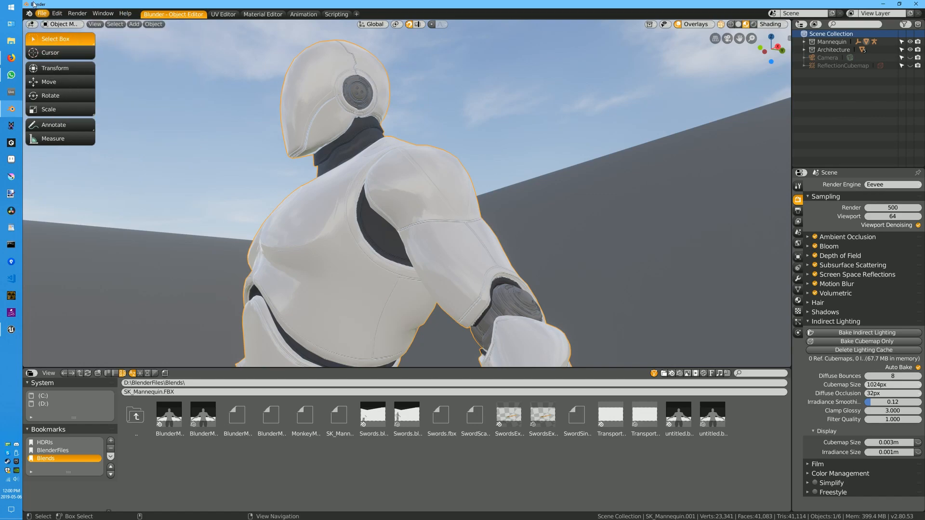
pyautogui.click(42, 14)
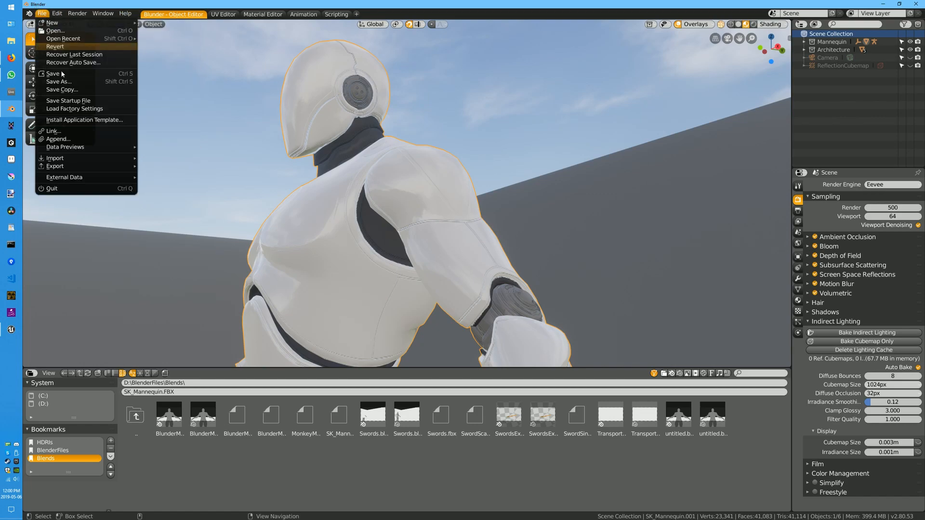
pyautogui.click(71, 120)
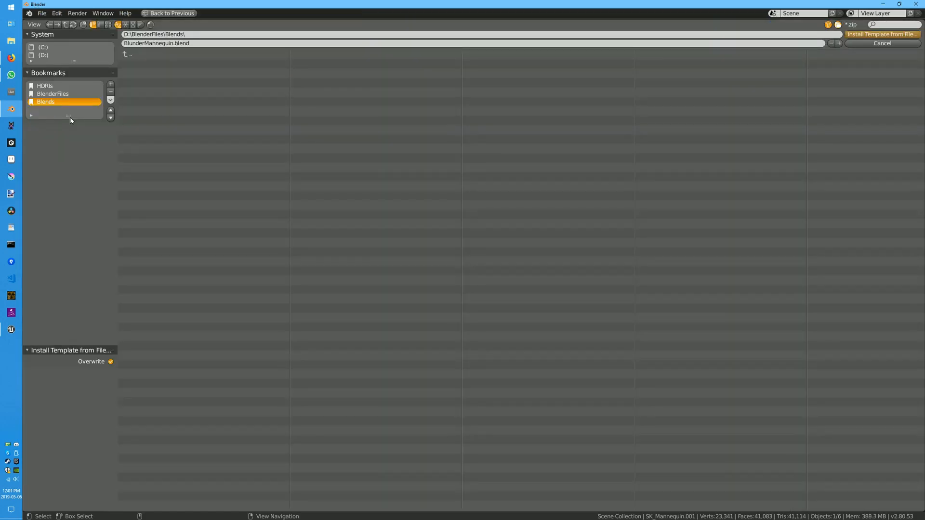
pyautogui.click(44, 47)
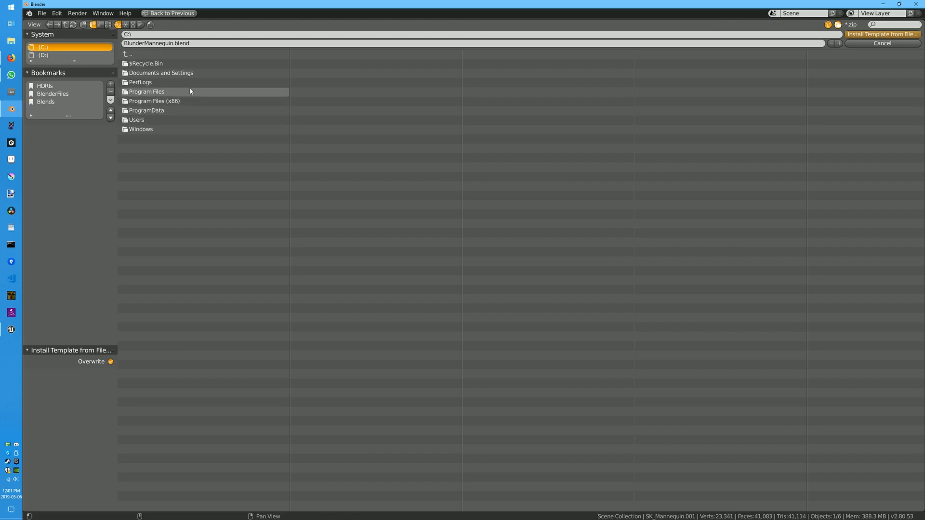
pyautogui.click(136, 120)
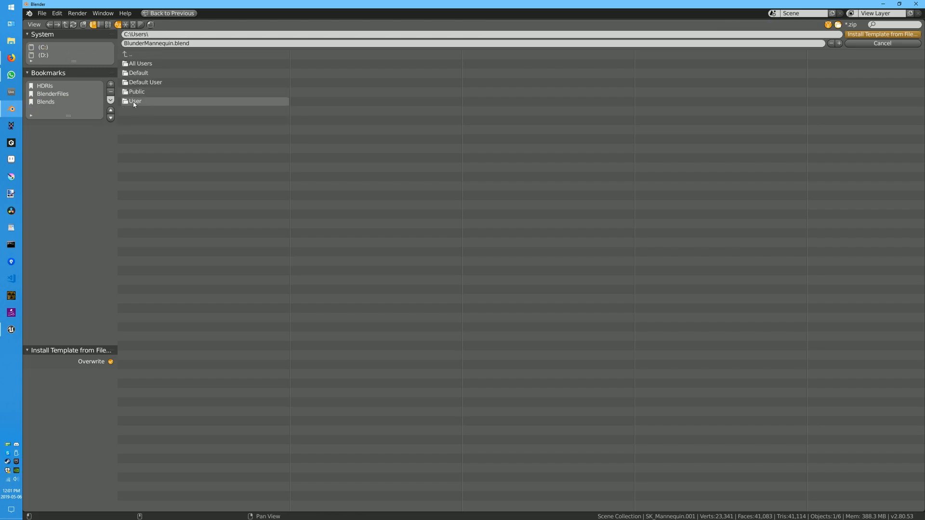
pyautogui.click(134, 101)
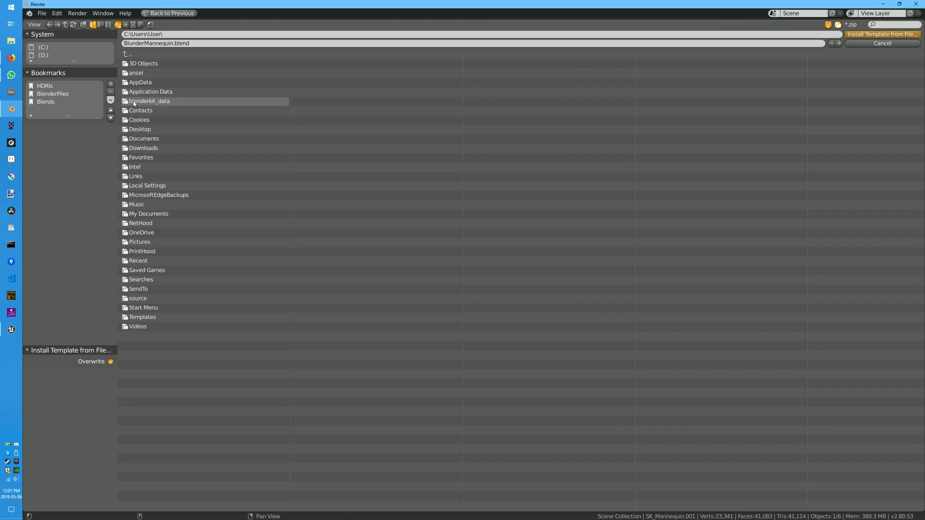
pyautogui.click(149, 149)
pyautogui.click(152, 77)
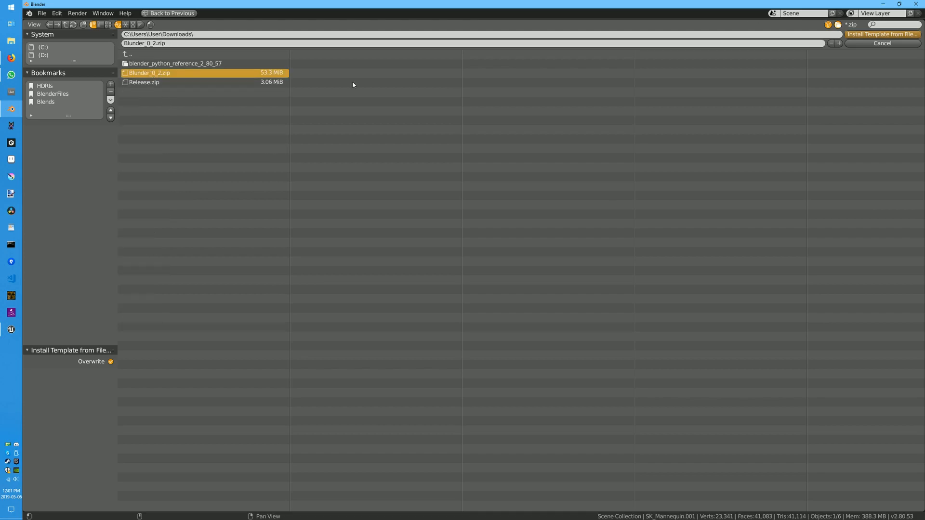
pyautogui.click(850, 34)
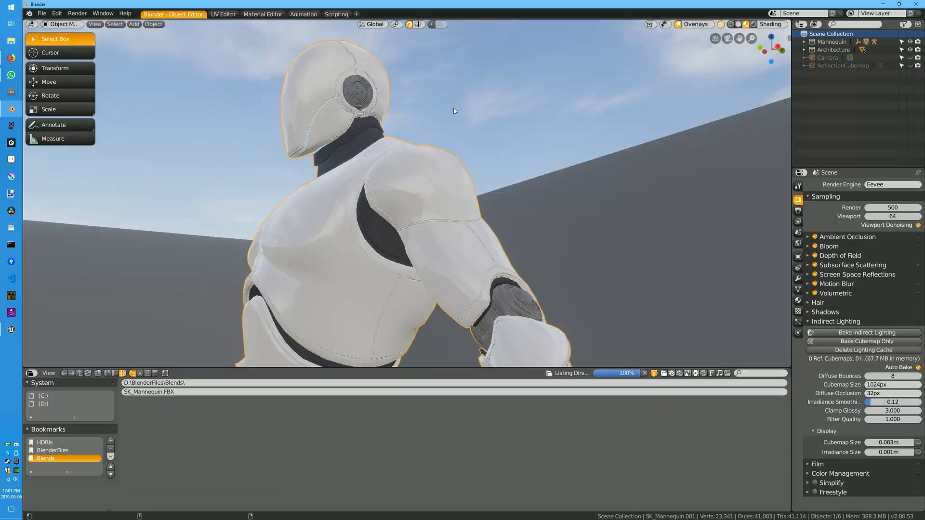
# Create a new file from the Blunder 0 2 application template
pyautogui.click(42, 13)
pyautogui.moveTo(63, 24)
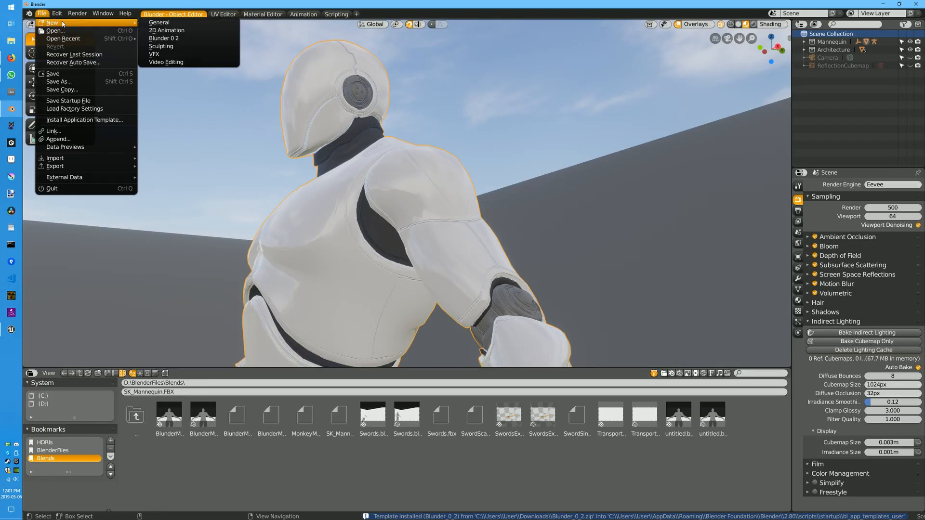
pyautogui.click(192, 39)
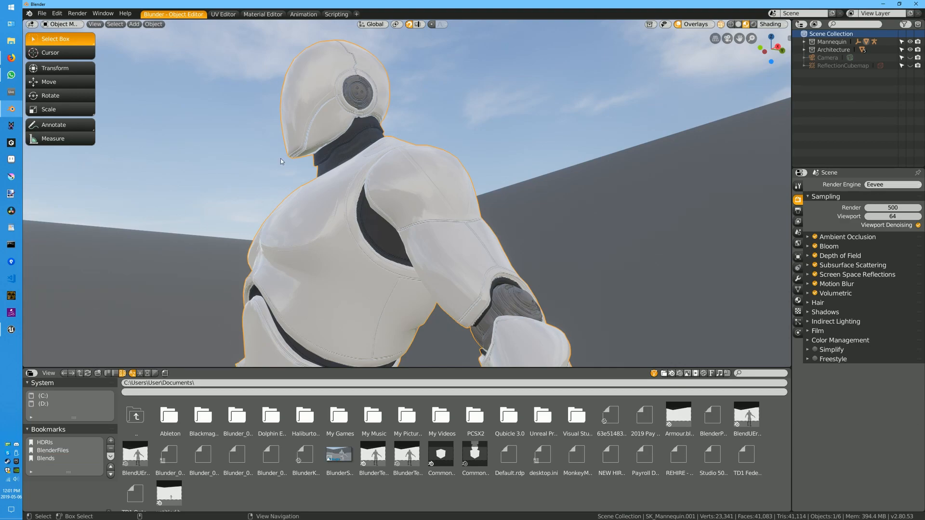
# Examine the mannequin and its surroundings in the 3D viewport with walk navigation, from close up and from farther back
pyautogui.hotkey('shift', '`')
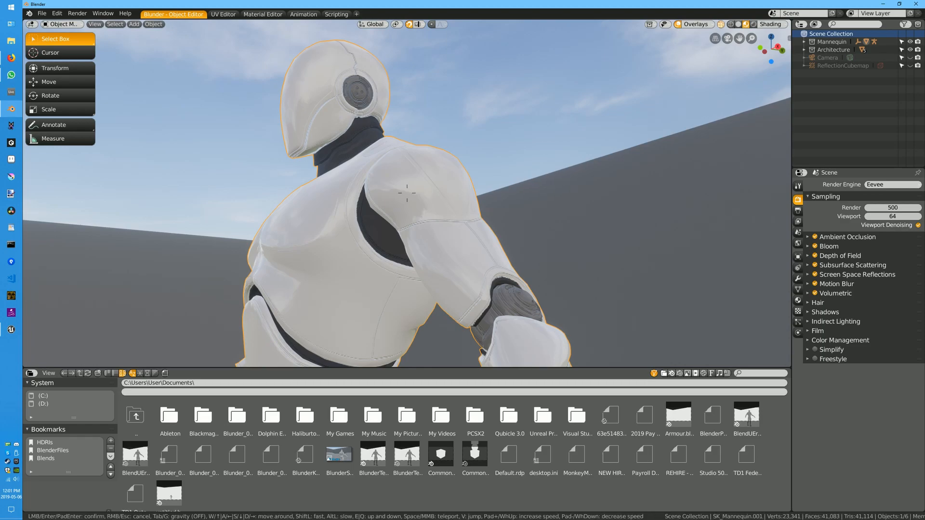
pyautogui.press('a')
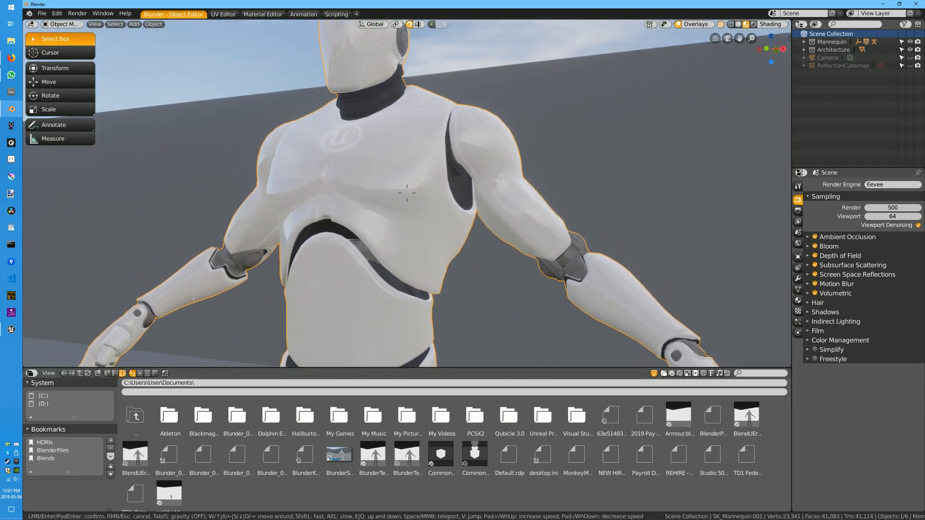
pyautogui.press('s')
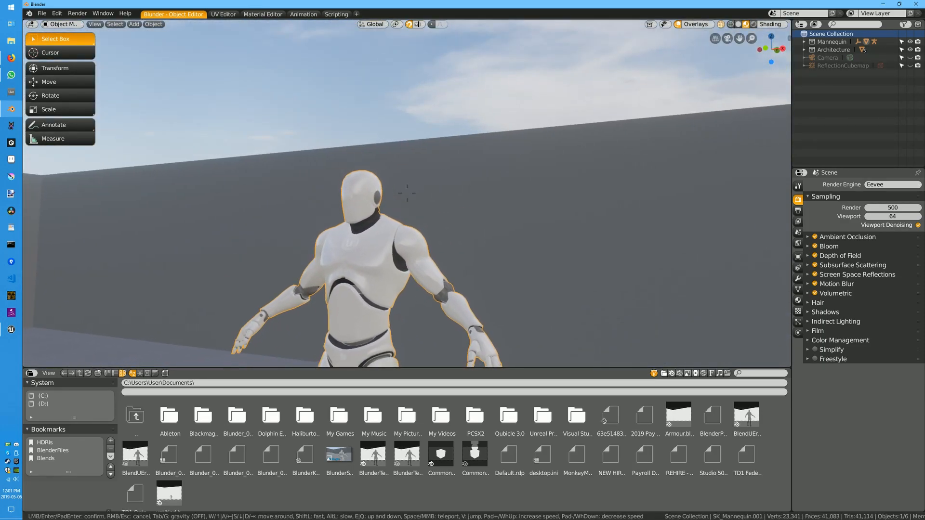
pyautogui.click(326, 152)
pyautogui.hotkey('shift', '`')
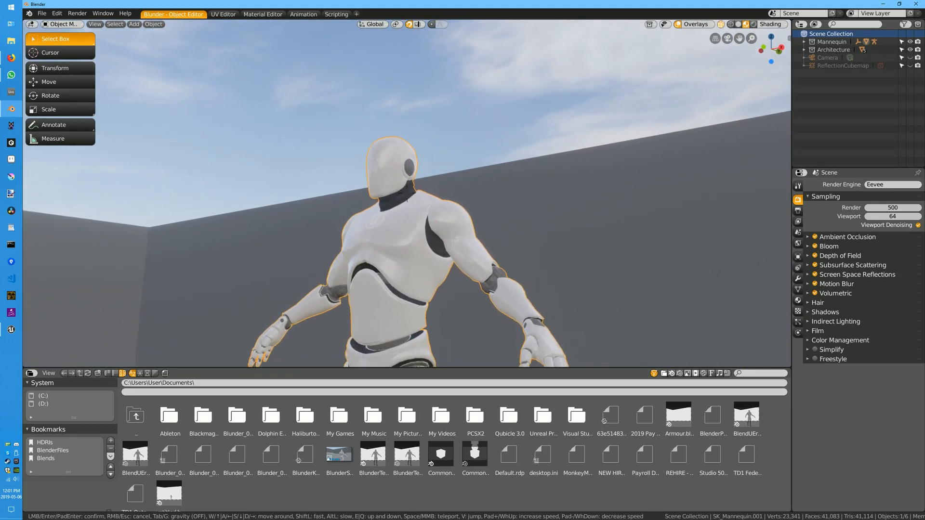
pyautogui.click(407, 194)
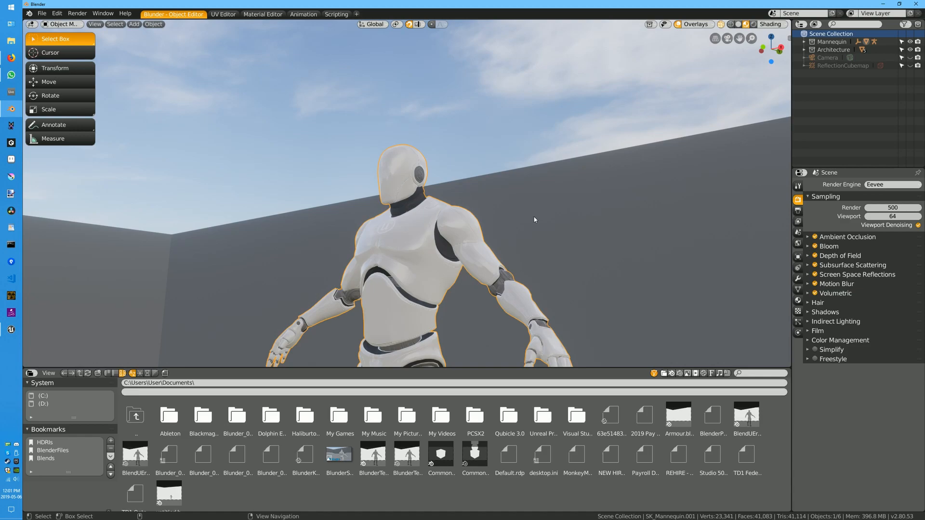
pyautogui.hotkey('alt', 'Tab')
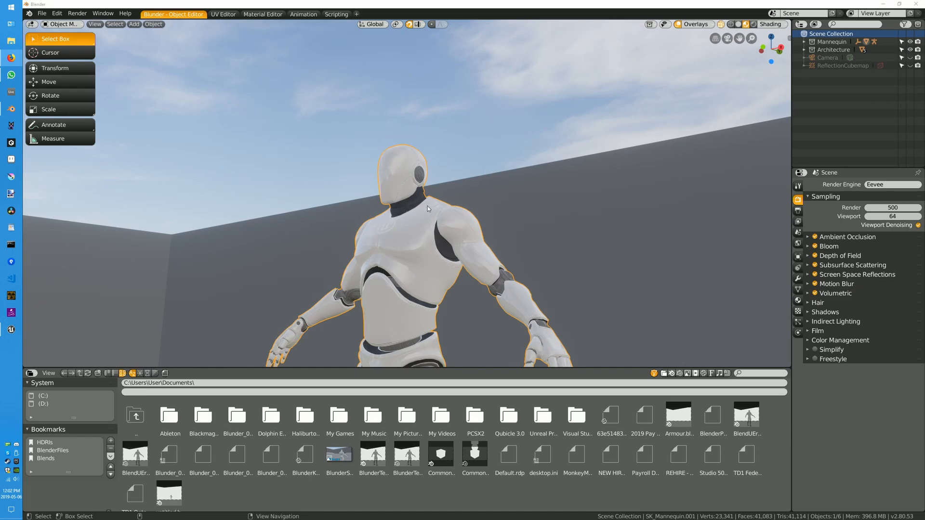
pyautogui.hotkey('shift', '`')
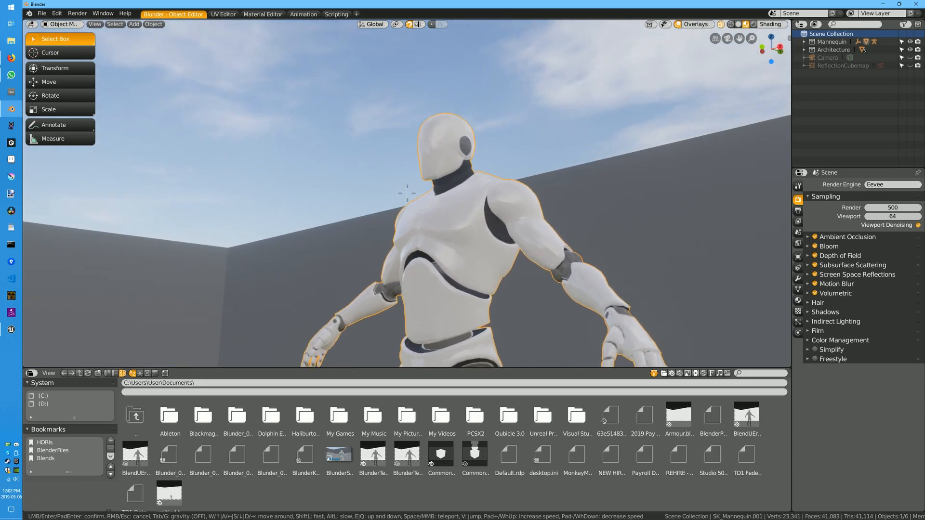
pyautogui.press('s')
pyautogui.press('d')
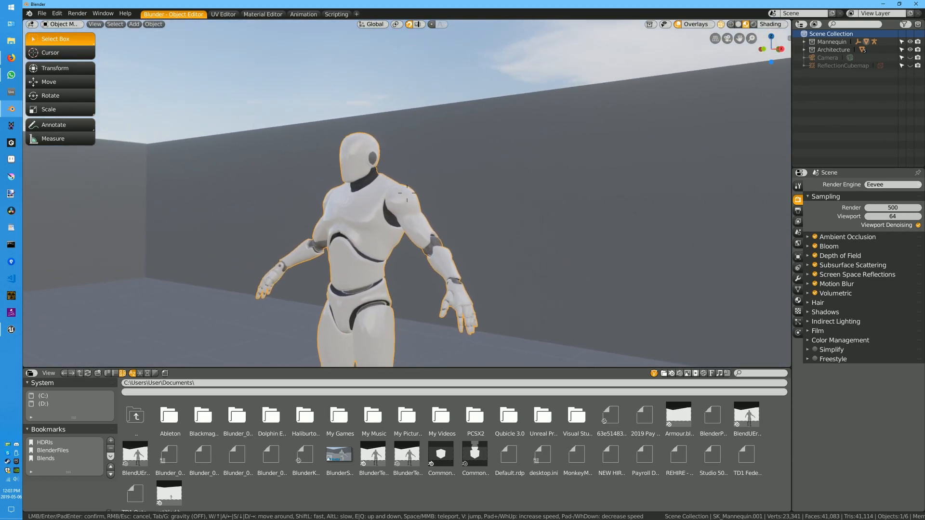
pyautogui.press('w')
pyautogui.click(407, 194)
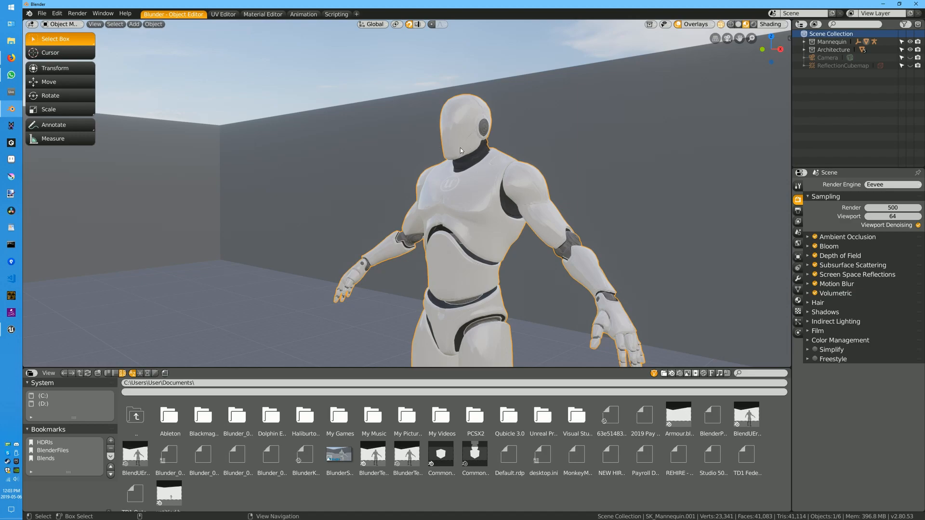
pyautogui.hotkey('shift', '`')
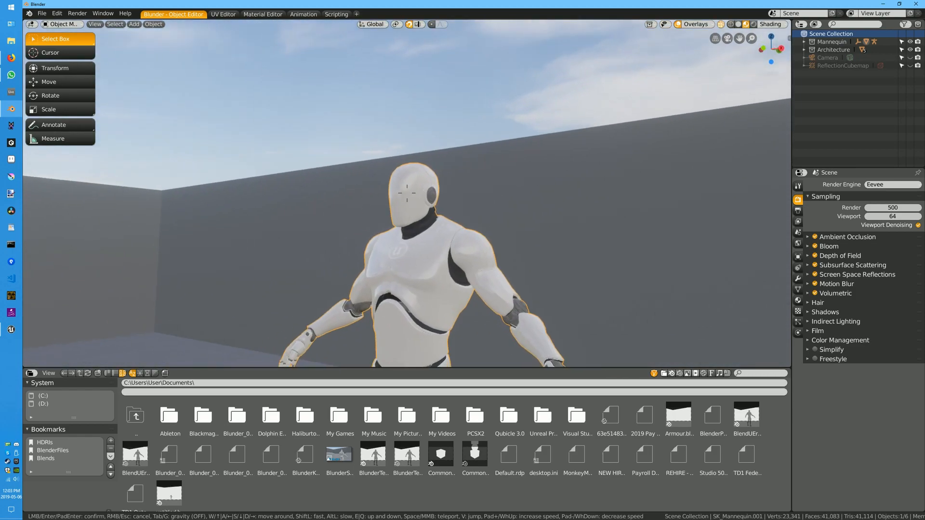
pyautogui.click(407, 192)
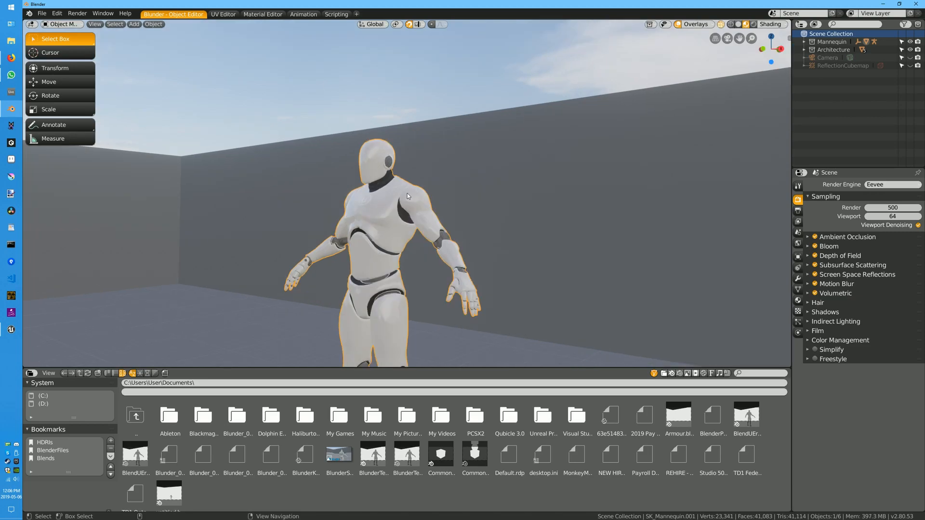
# Adjust the view of the mannequin's upper body with walk navigation and confirm the new viewpoint
pyautogui.hotkey('shift', '`')
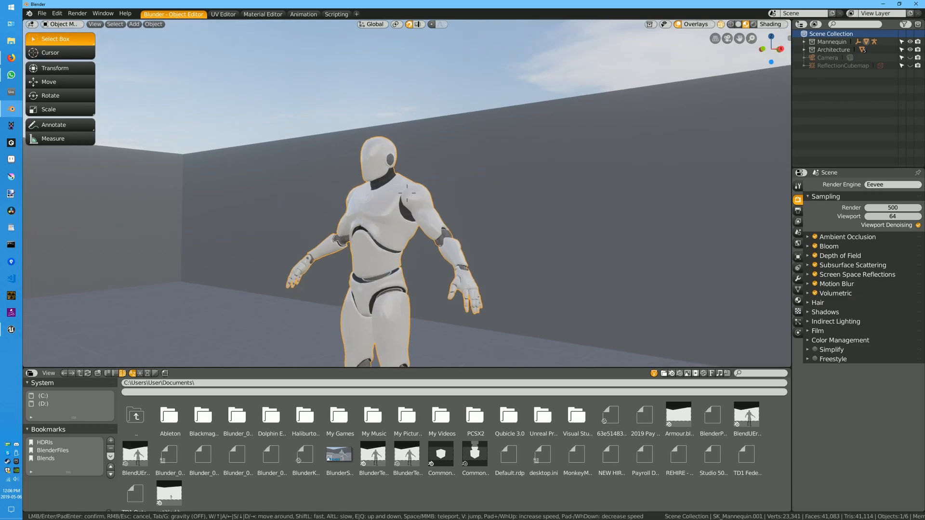
pyautogui.click(406, 193)
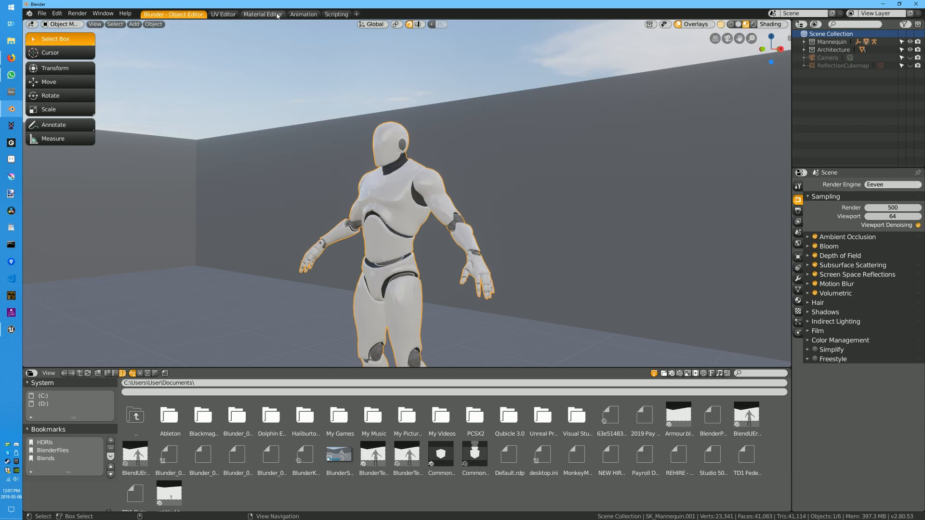
# Switch to the Material Editor workspace and examine the framed node groups of the mannequin's M_UE4Man_Body.003 material
pyautogui.click(262, 16)
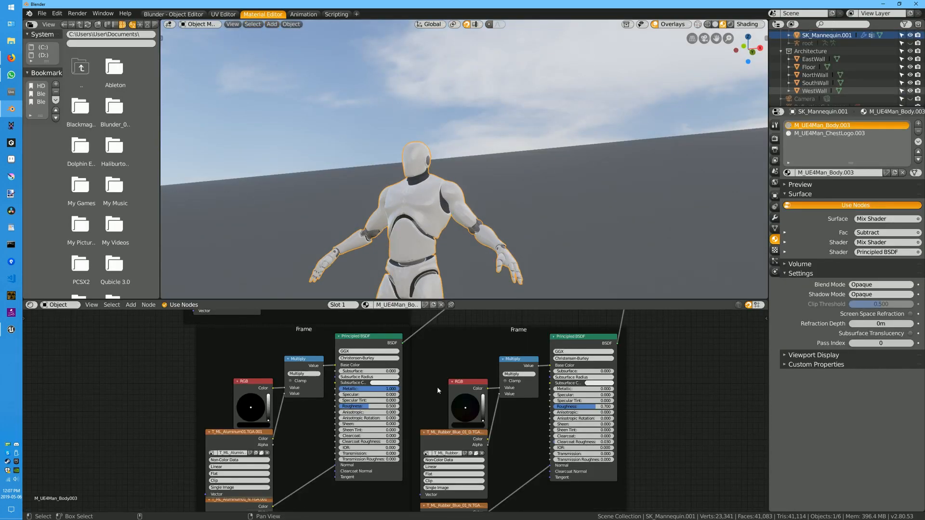
pyautogui.scroll(-4, 437, 386)
pyautogui.scroll(-2, 438, 386)
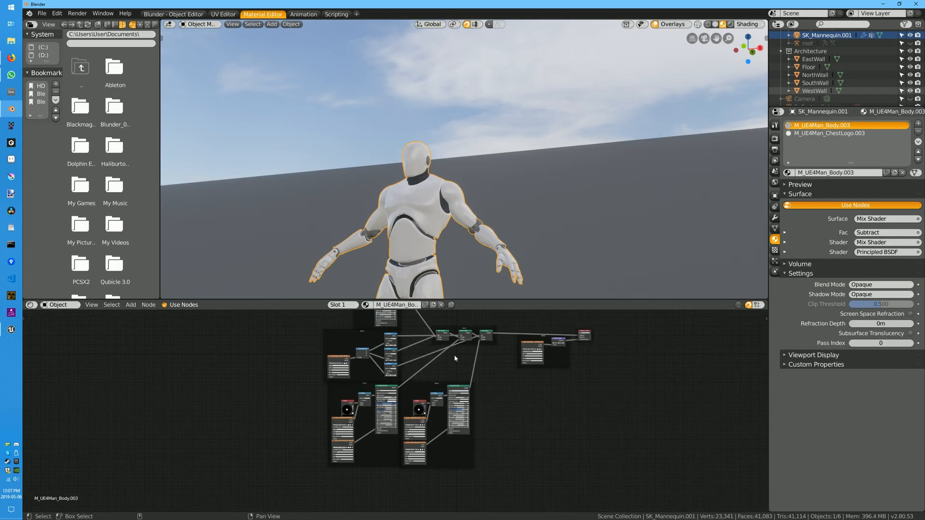
pyautogui.moveTo(458, 362); pyautogui.dragTo(421, 399, button='middle')
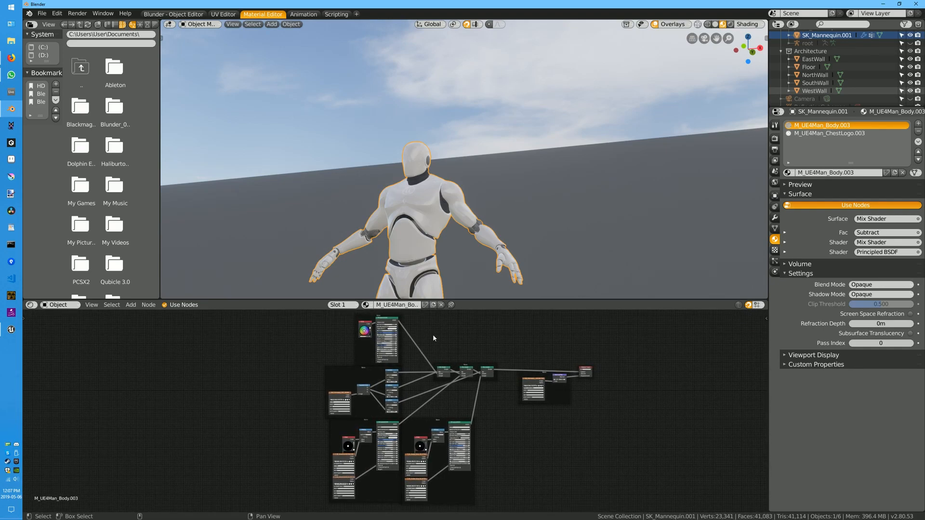
pyautogui.moveTo(409, 350)
pyautogui.mouseDown(button='middle')
pyautogui.moveTo(463, 343)
pyautogui.moveTo(415, 350)
pyautogui.mouseUp(button='middle')
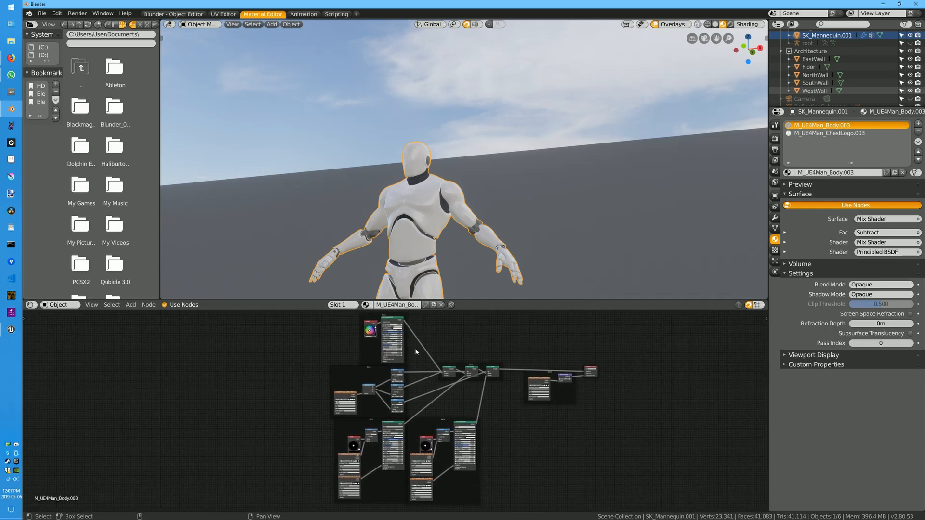
pyautogui.scroll(2, 415, 352)
pyautogui.scroll(-1, 415, 352)
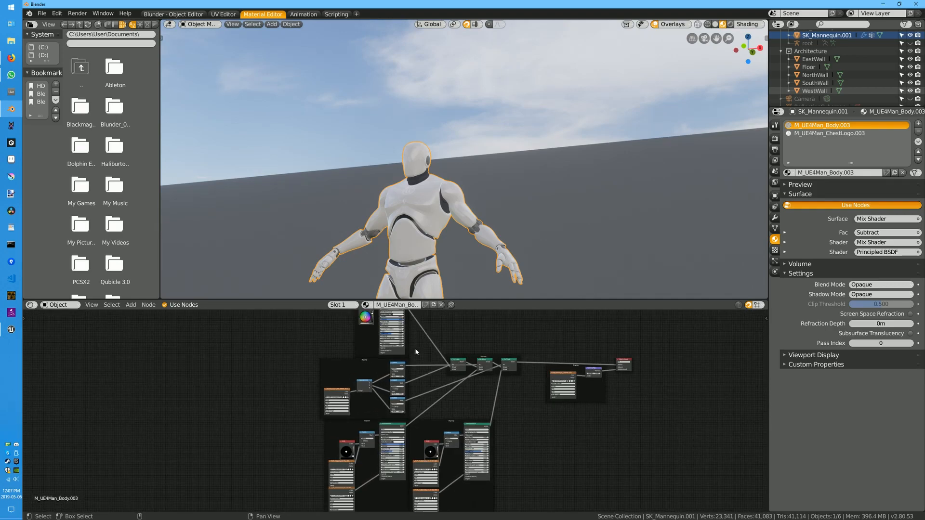
# Add an RGB input node and a Principled BSDF shader node beside it, in the empty area left of the existing node tree
pyautogui.hotkey('shift', 'a')
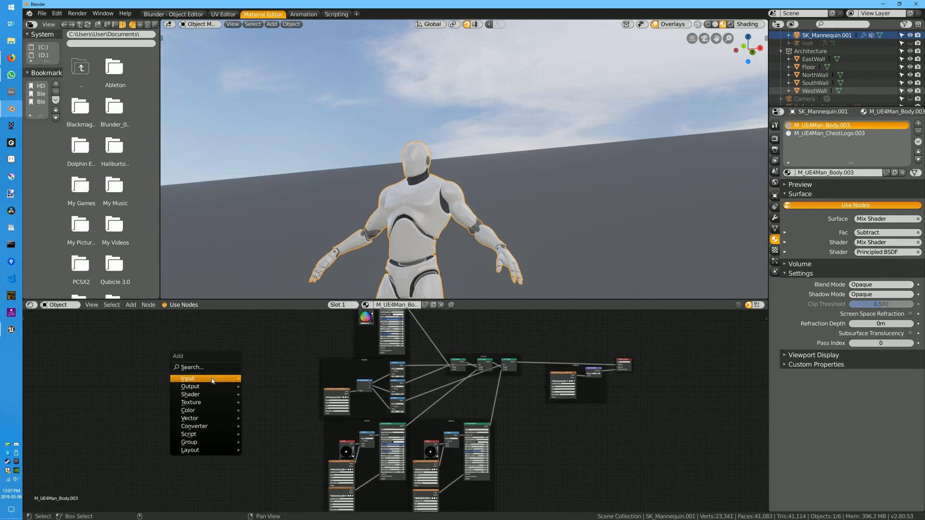
pyautogui.moveTo(226, 379)
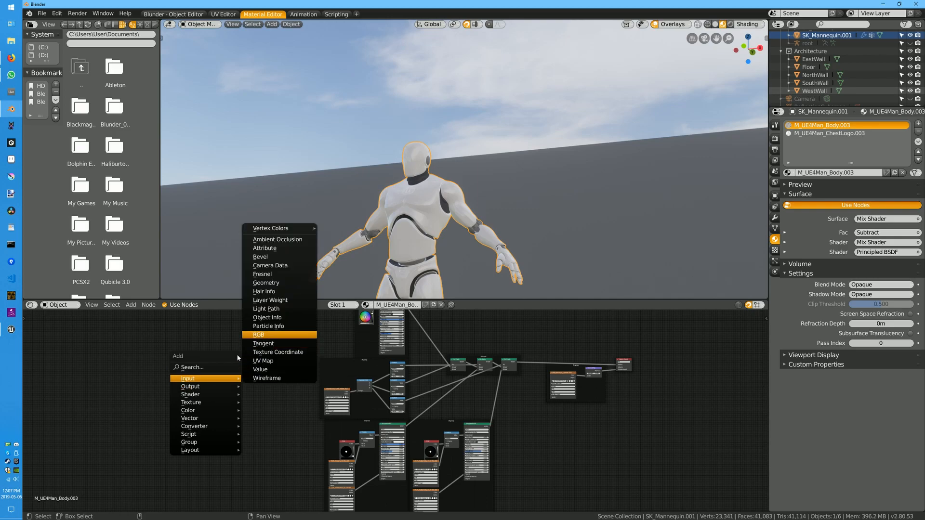
pyautogui.click(260, 335)
pyautogui.click(202, 383)
pyautogui.hotkey('shift', 'a')
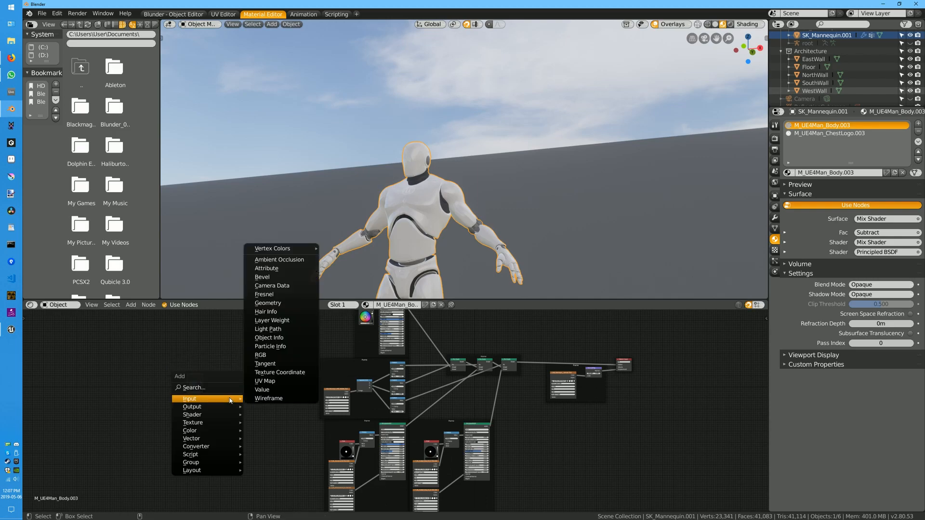
pyautogui.moveTo(210, 416)
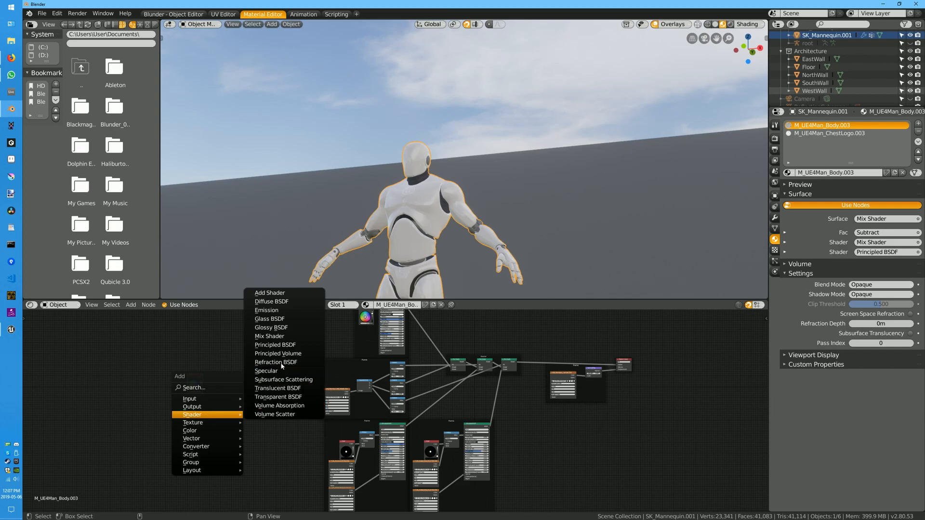
pyautogui.click(277, 345)
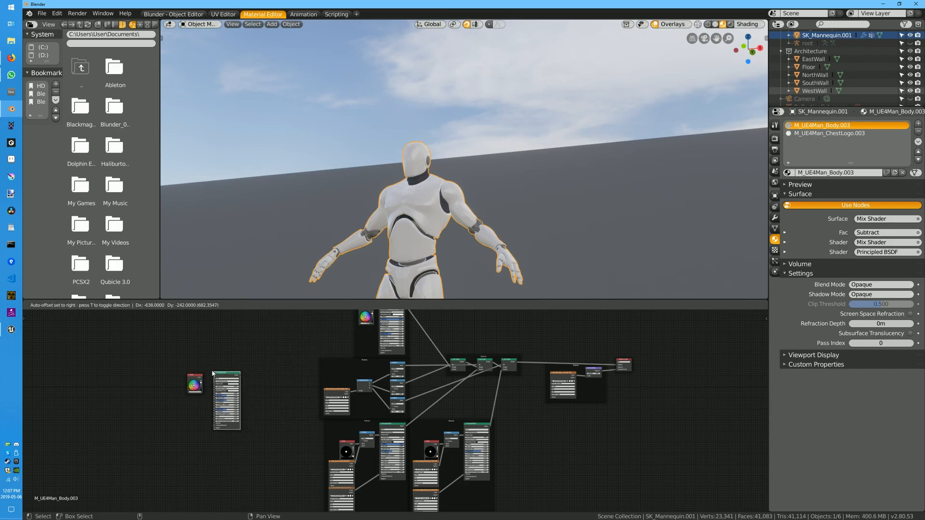
pyautogui.click(213, 372)
# Join the new RGB and Principled BSDF nodes in a frame and move the frame within the empty area
pyautogui.moveTo(139, 350); pyautogui.dragTo(263, 409)
pyautogui.hotkey('ctrl', 'j')
pyautogui.press('g')
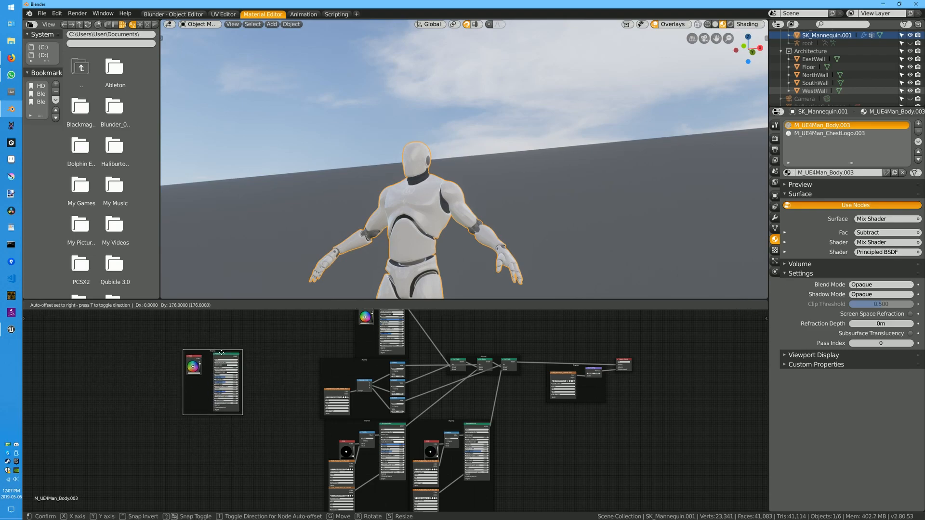
pyautogui.click(213, 358)
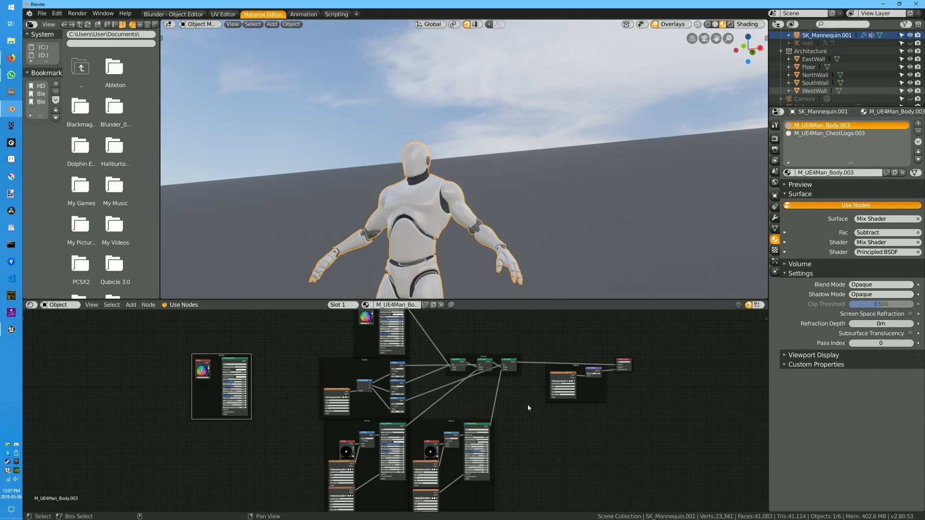
# Delete the new frame together with its RGB and Principled BSDF nodes
pyautogui.scroll(-1, 403, 389)
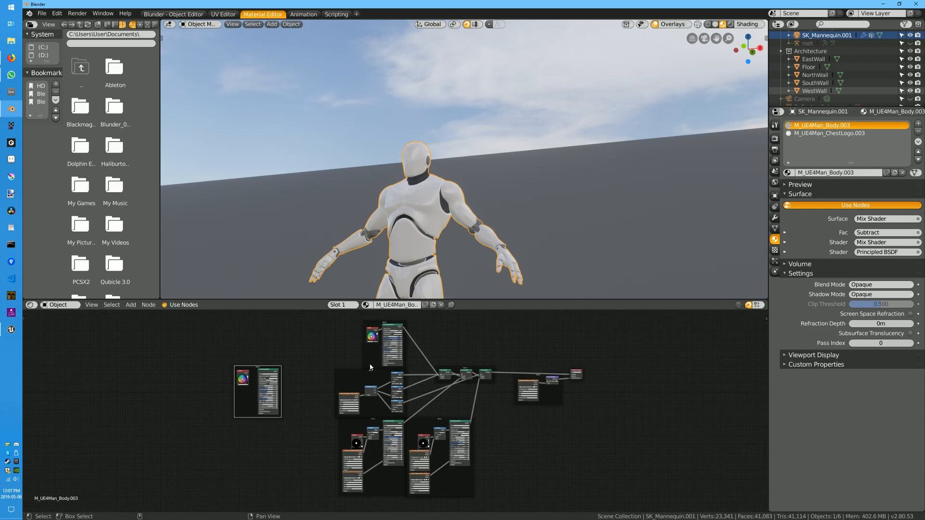
pyautogui.moveTo(221, 348); pyautogui.dragTo(297, 444)
pyautogui.press('x')
# Select the frame around the Separate RGB and Subtract nodes to inspect that part of the body material
pyautogui.scroll(5, 364, 368)
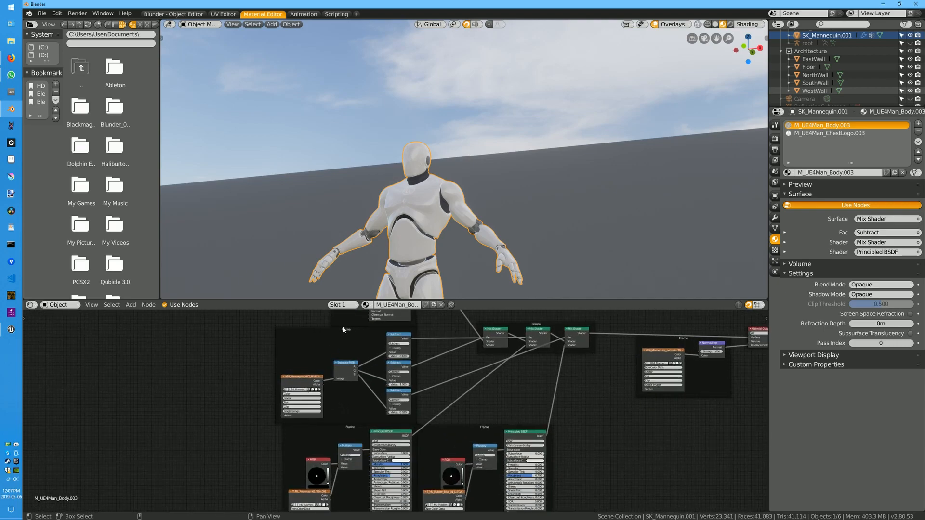
pyautogui.click(346, 330)
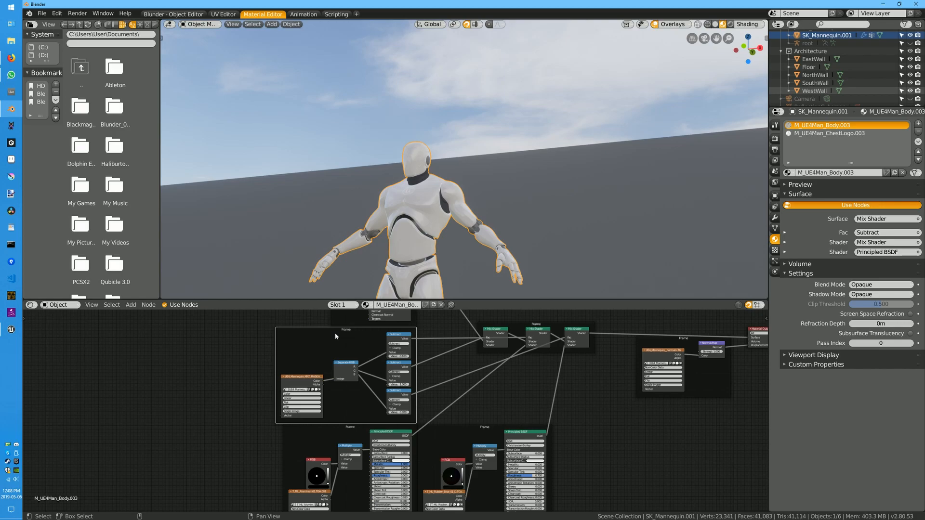
pyautogui.scroll(-1, 354, 339)
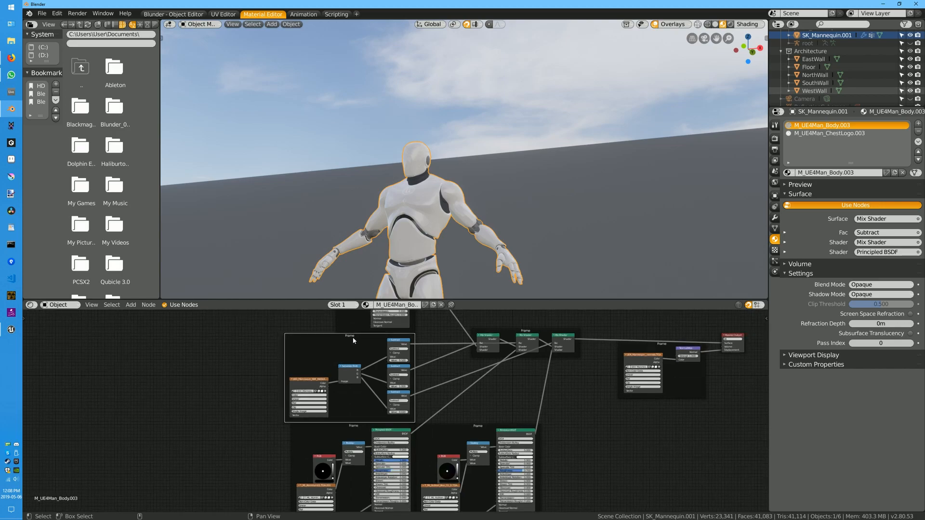
# Return to the Blunder - Object Editor workspace and show the Units settings in the Scene properties
pyautogui.click(174, 15)
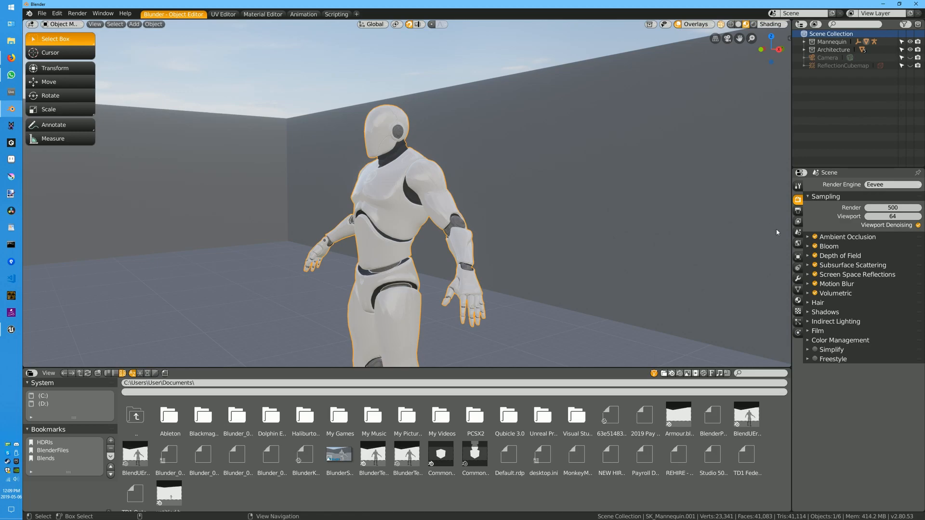
pyautogui.click(797, 243)
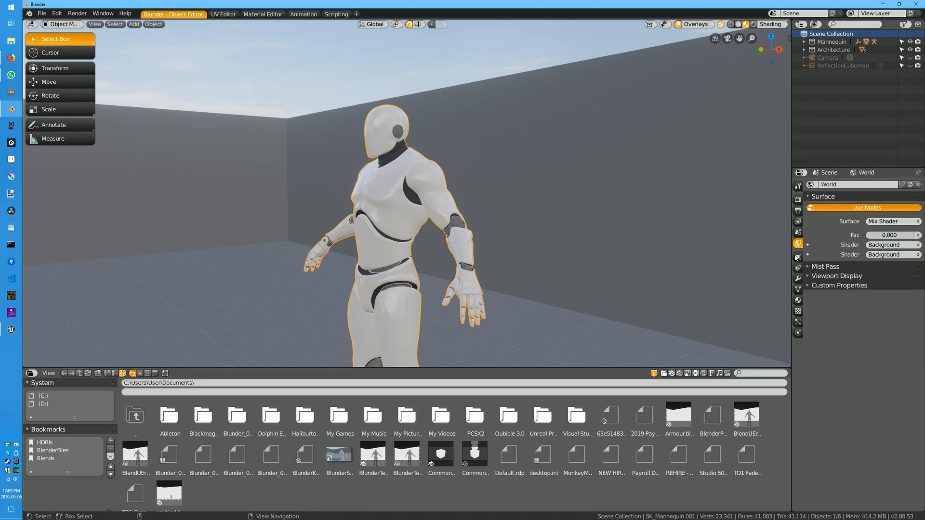
pyautogui.click(798, 232)
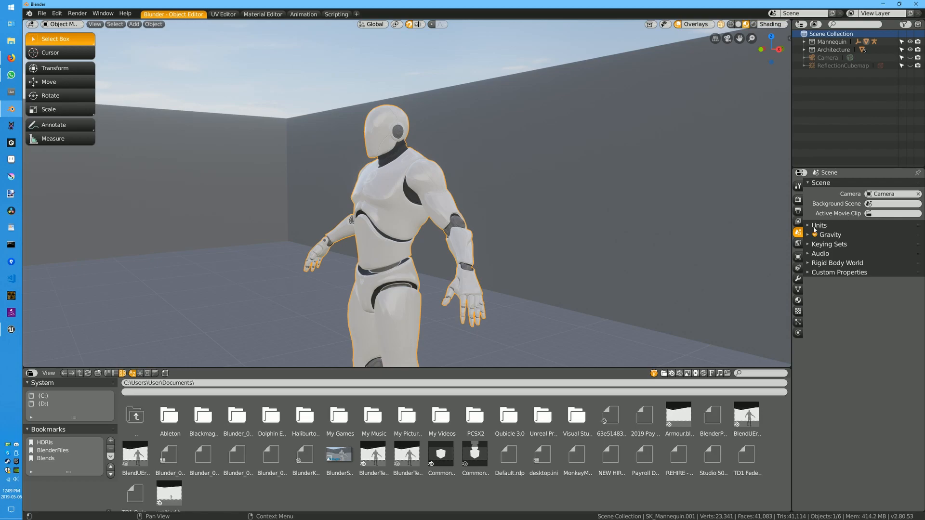
pyautogui.click(814, 226)
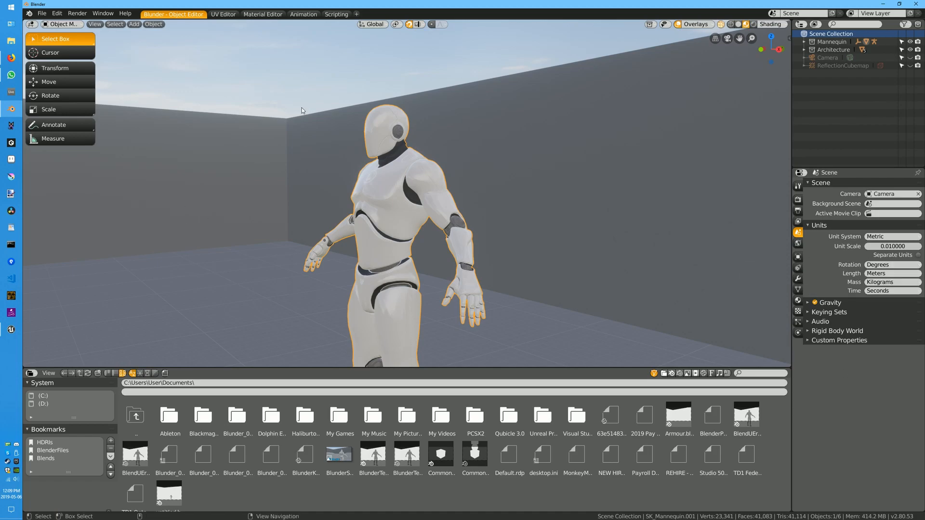
# Start an FBX export of the scene and set the export's up axis to Z Up
pyautogui.click(42, 13)
pyautogui.moveTo(78, 14)
pyautogui.moveTo(42, 13)
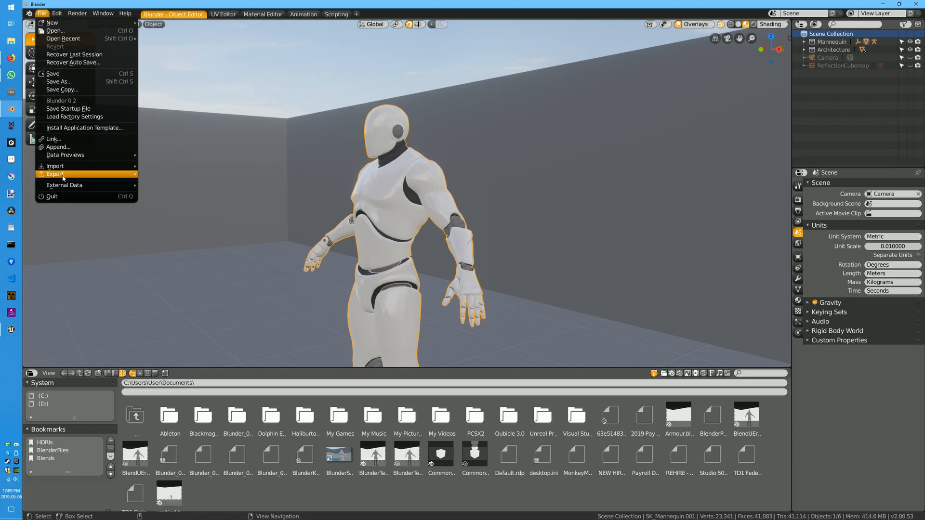
pyautogui.moveTo(87, 174)
pyautogui.click(192, 213)
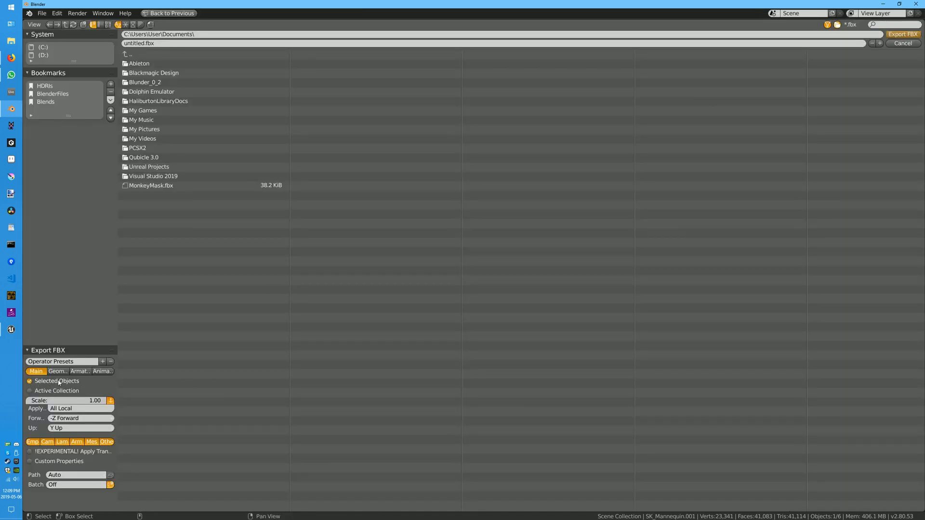
pyautogui.click(72, 428)
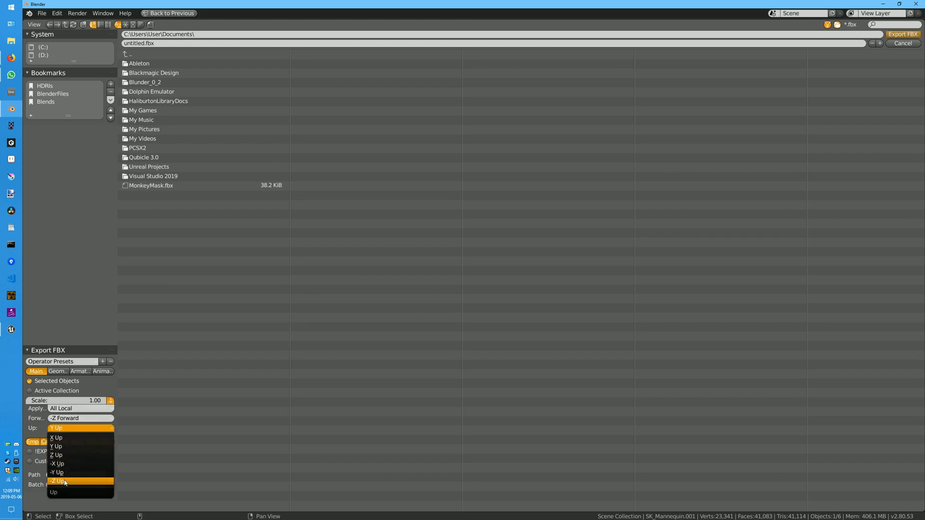
pyautogui.click(58, 456)
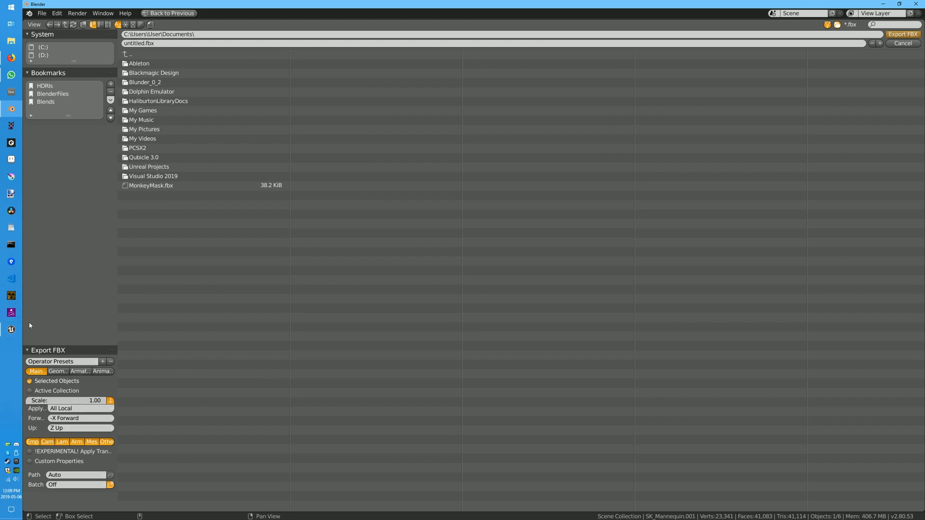
# Open the operator presets of the FBX export
pyautogui.click(89, 363)
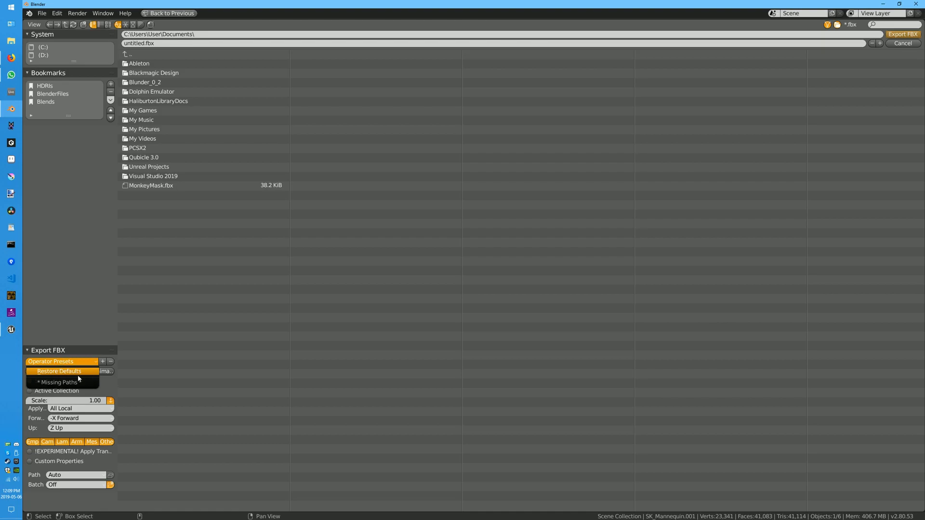